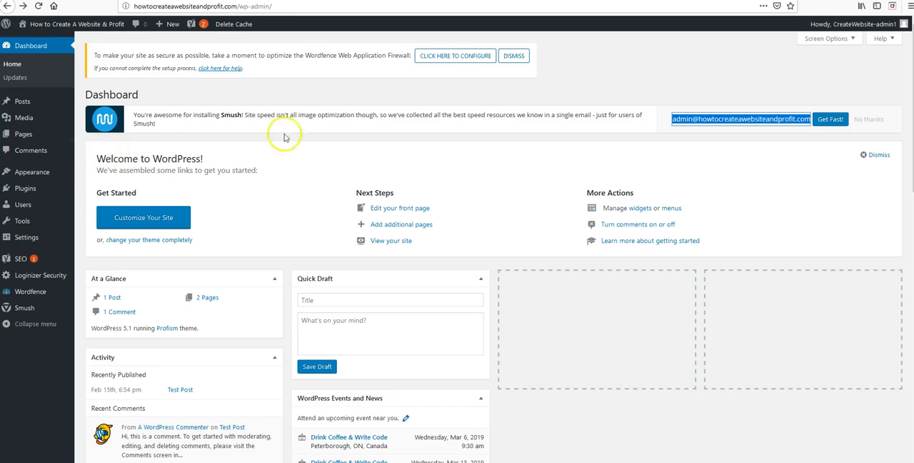
Step: Open the site's menu editor and add the Web Design Tips & Tricks and Sample Page pages to Menu 1
mouse_move(72, 177)
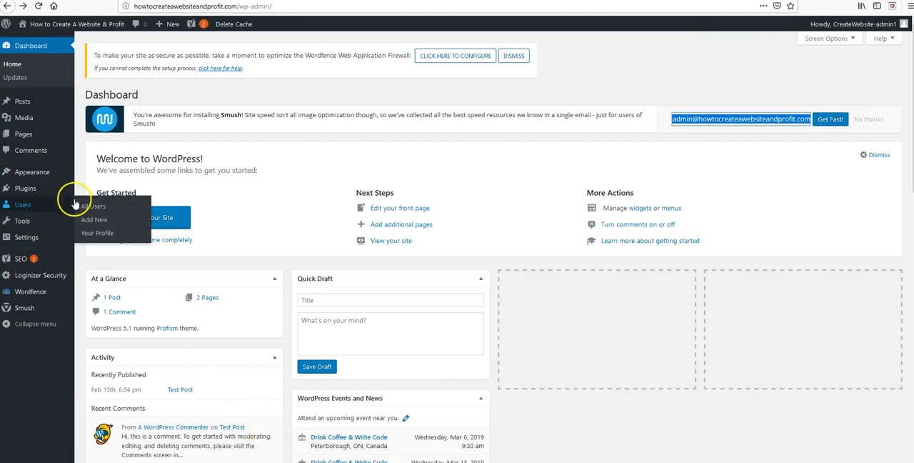
mouse_move(30, 241)
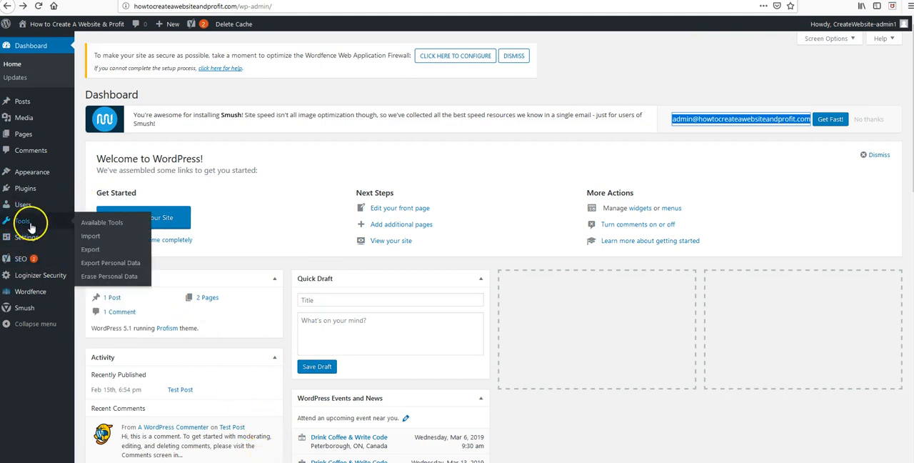
mouse_move(32, 175)
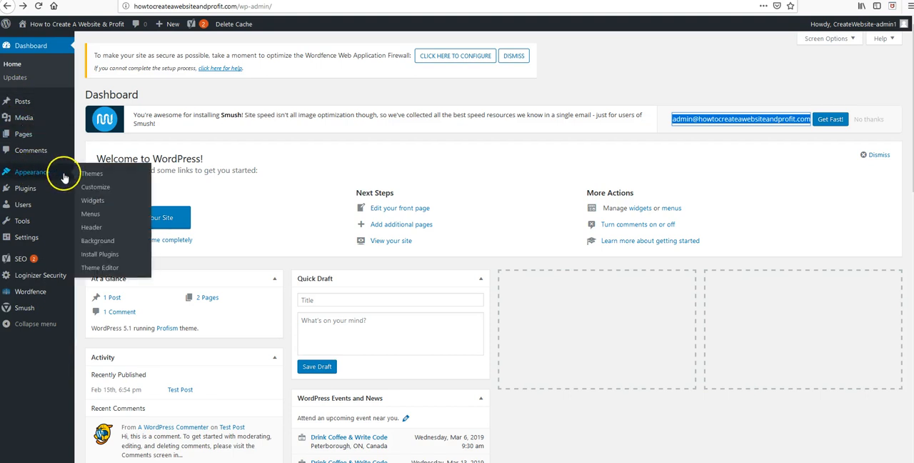
left_click(91, 216)
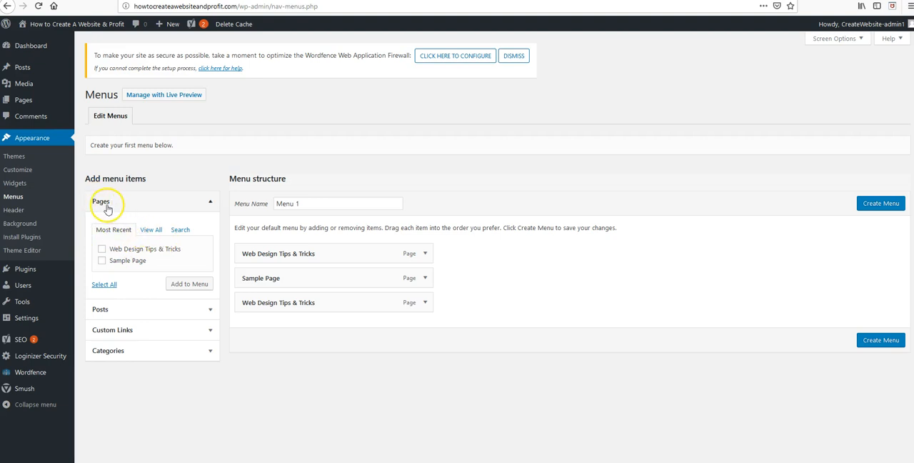
left_click(103, 250)
left_click(189, 284)
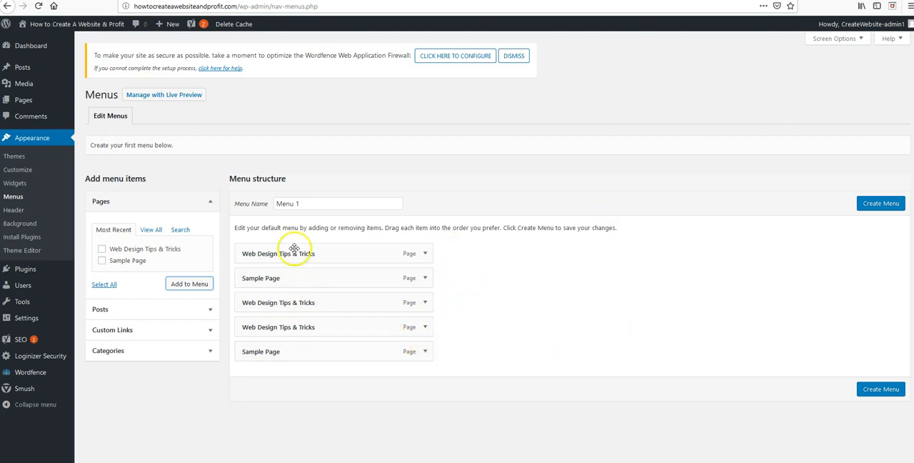
Step: Remove the duplicate items from Menu 1, keeping one Web Design Tips & Tricks item and one Sample Page item
left_click(425, 353)
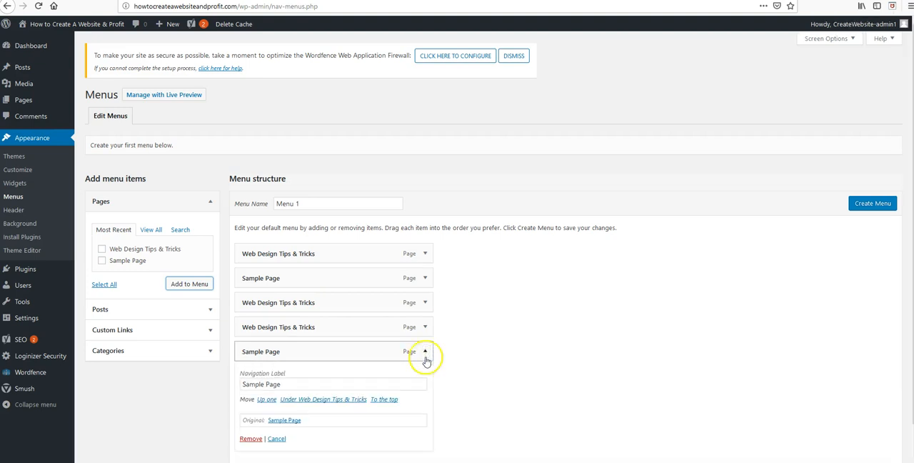
left_click(250, 438)
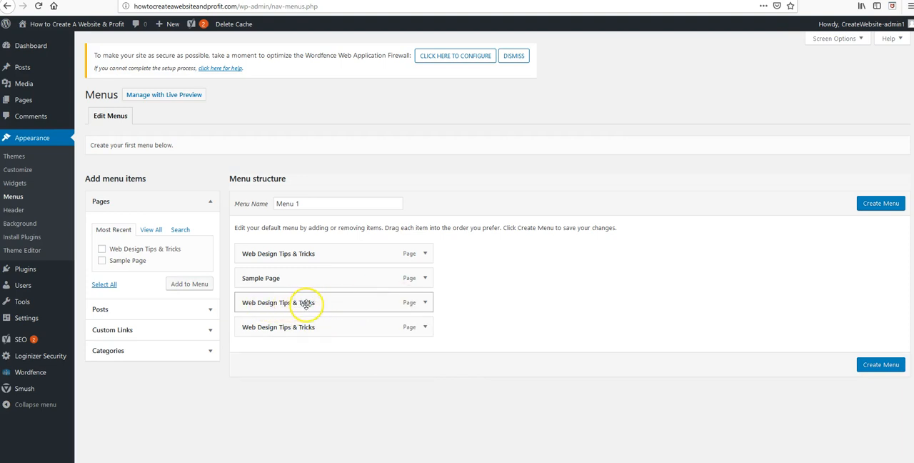
left_click(426, 304)
left_click(253, 391)
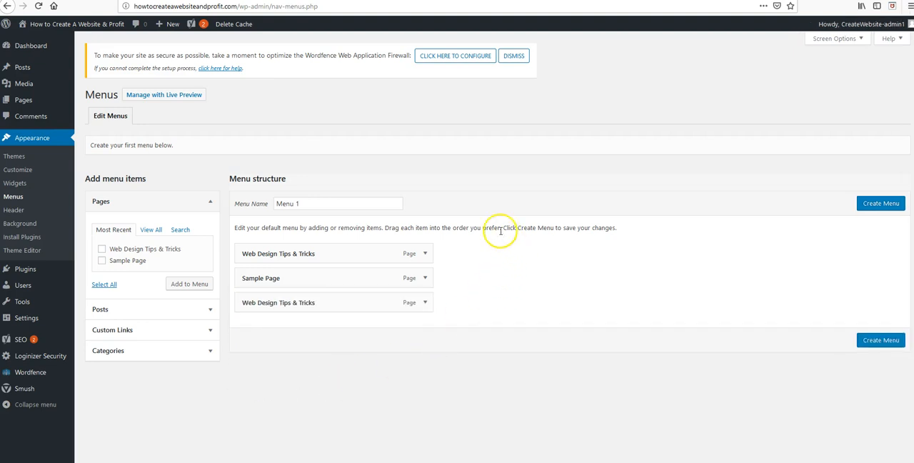
left_click(424, 303)
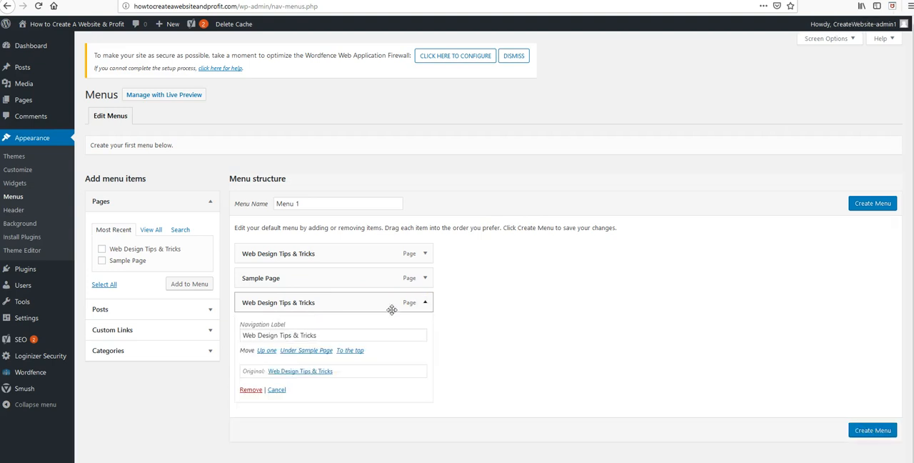
left_click(250, 390)
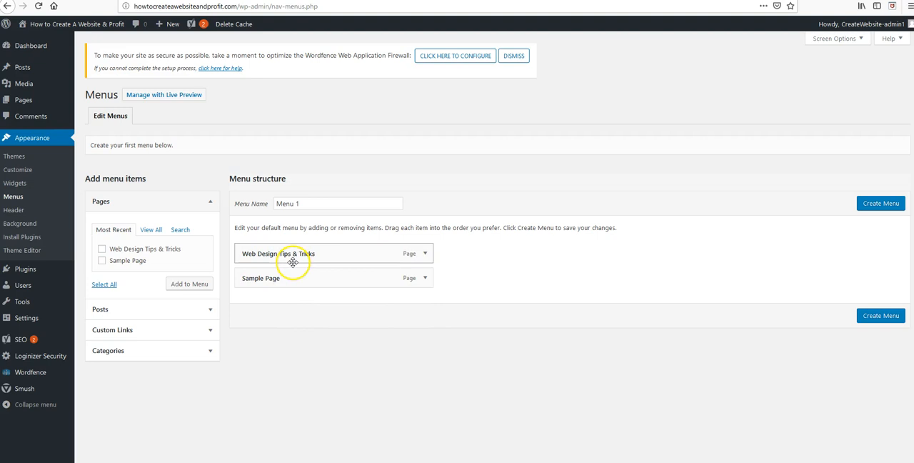
Step: Add the Test Post to Menu 1 and look over the custom link and category options for menu items
left_click(207, 308)
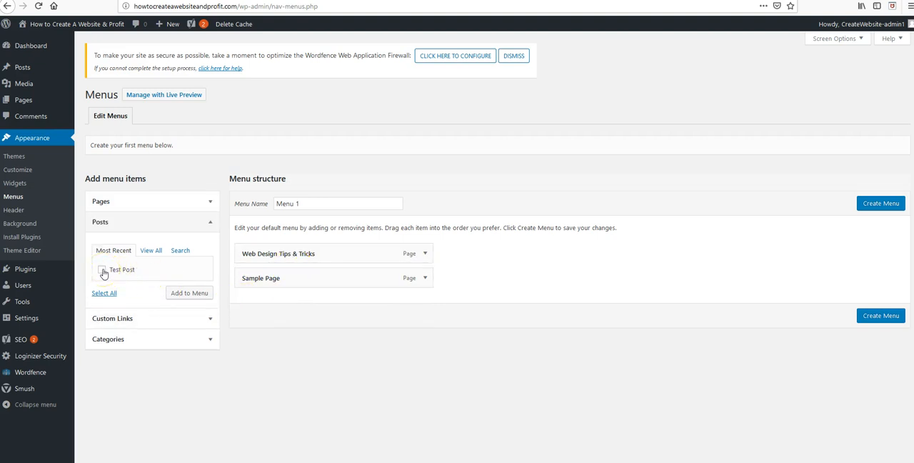
left_click(190, 292)
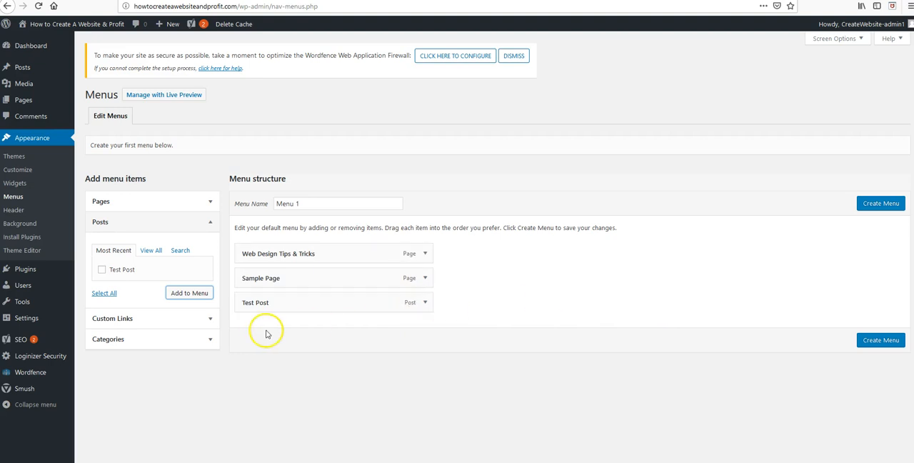
left_click(209, 322)
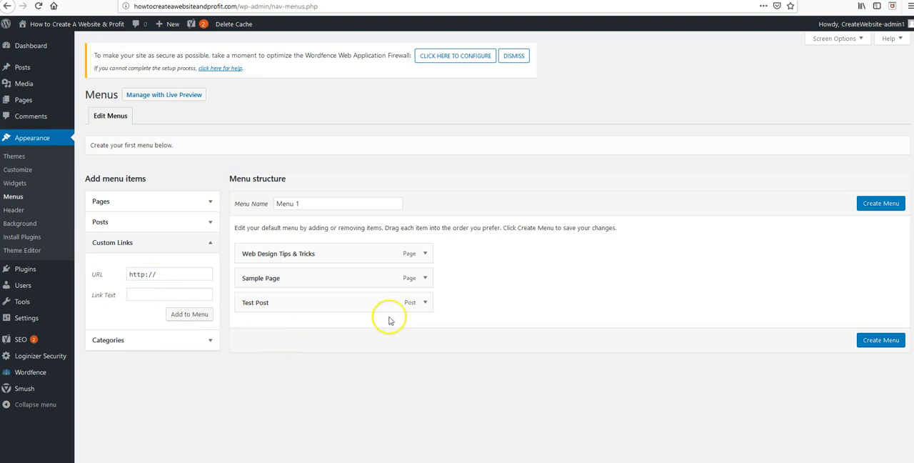
left_click(171, 276)
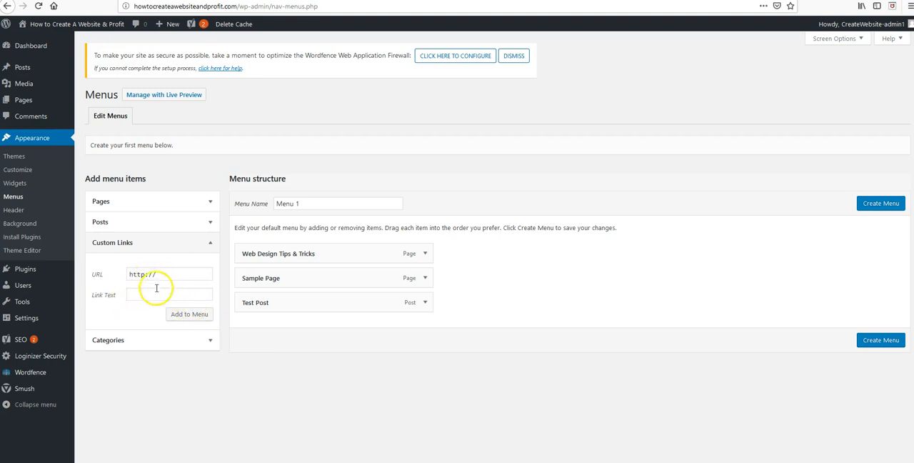
left_click(209, 340)
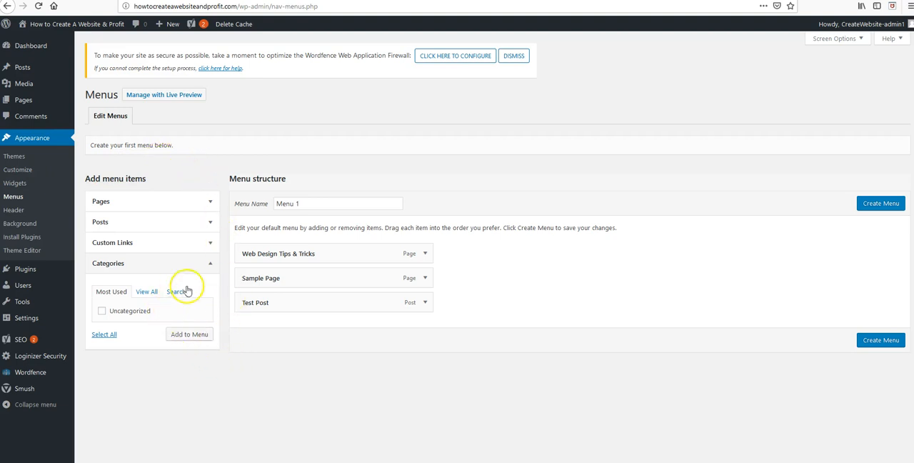
left_click(210, 264)
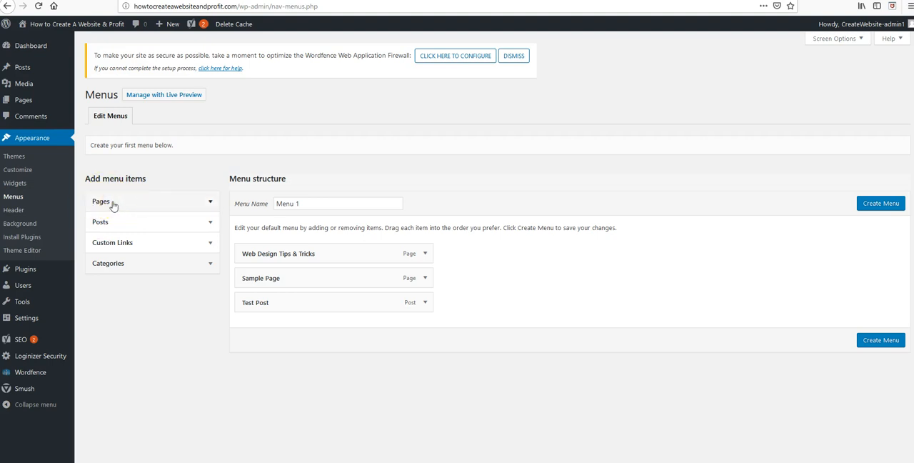
Step: Remove the Test Post item from Menu 1
left_click(427, 303)
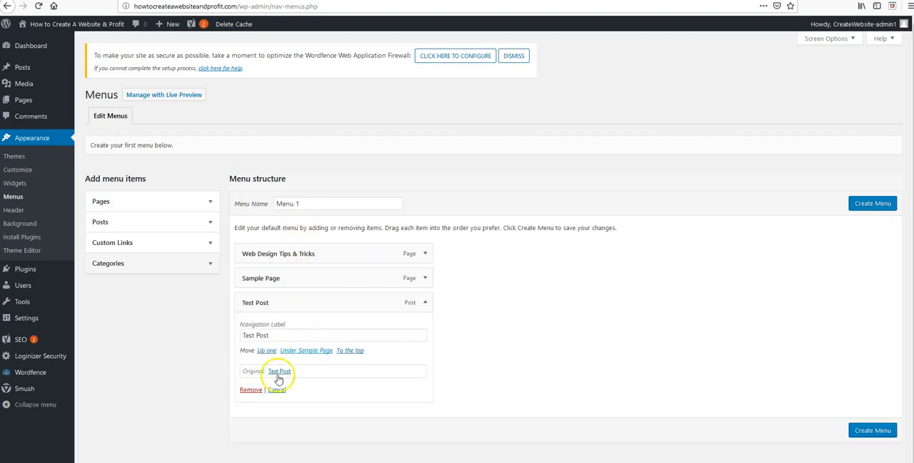
left_click(252, 390)
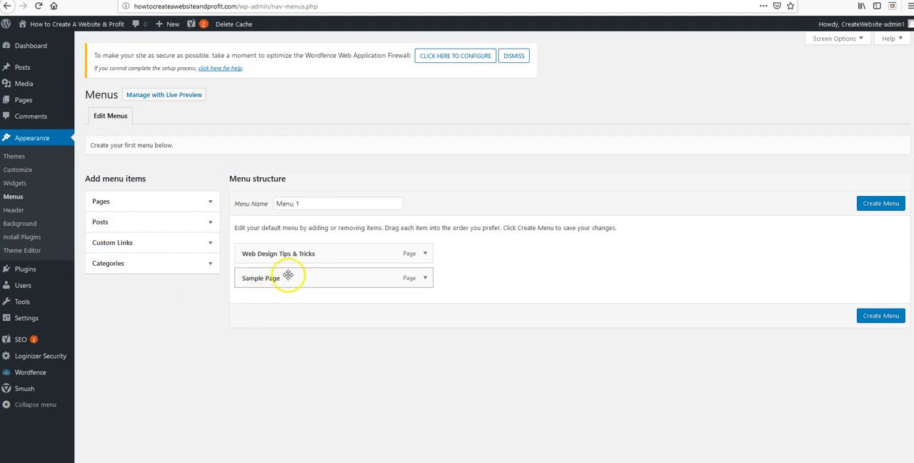
Step: Make Sample Page a sub item of Web Design Tips & Tricks in the menu structure
left_click_drag(264, 280, 280, 280)
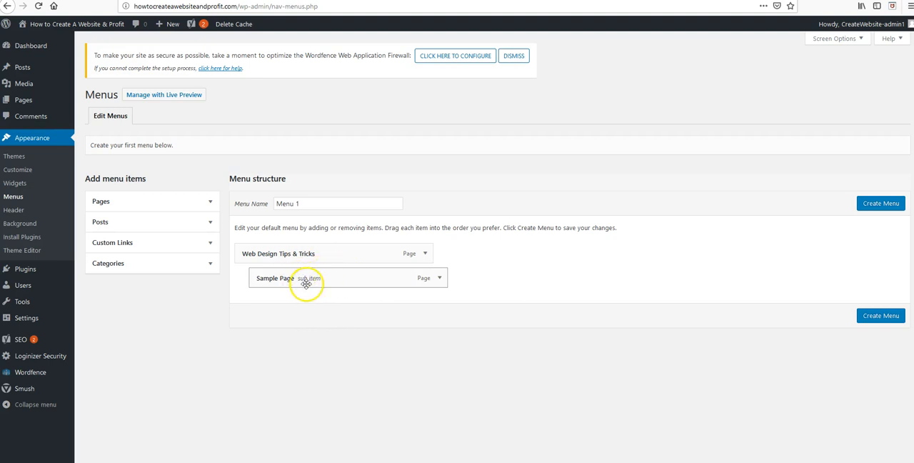
left_click_drag(312, 276, 312, 274)
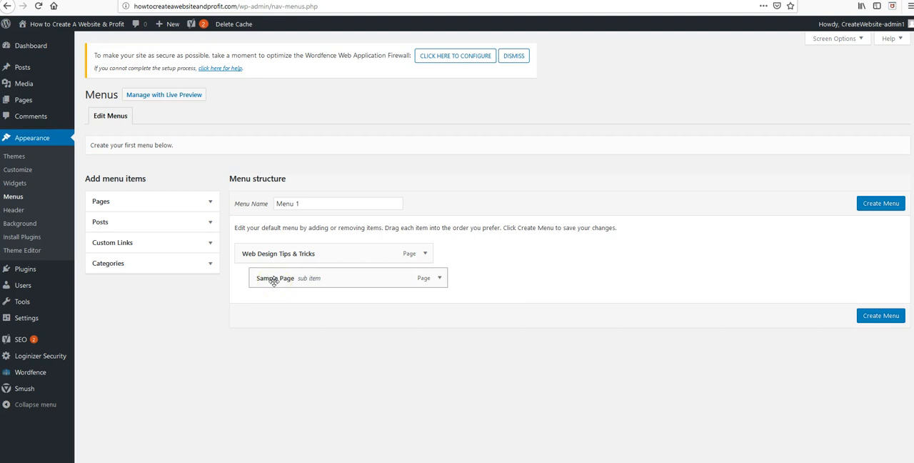
left_click_drag(282, 268, 282, 266)
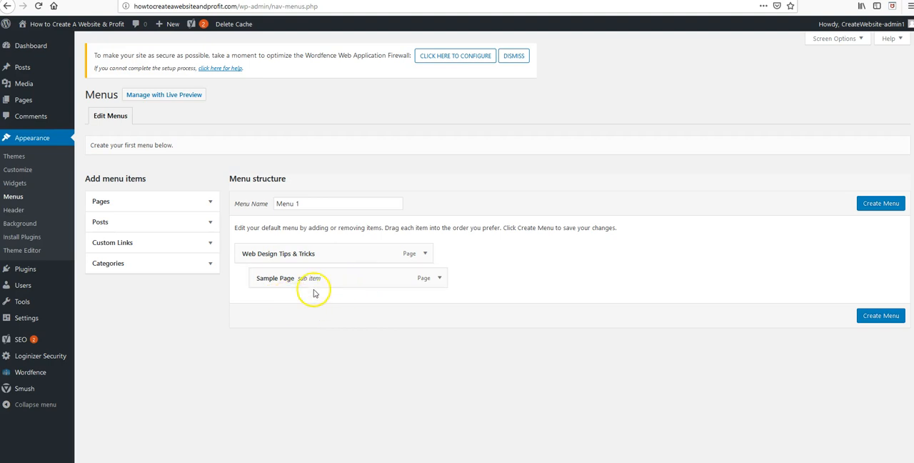
Step: Add a second Sample Page as another sub item of Web Design Tips & Tricks and save Menu 1
left_click(205, 204)
left_click(113, 262)
left_click(189, 285)
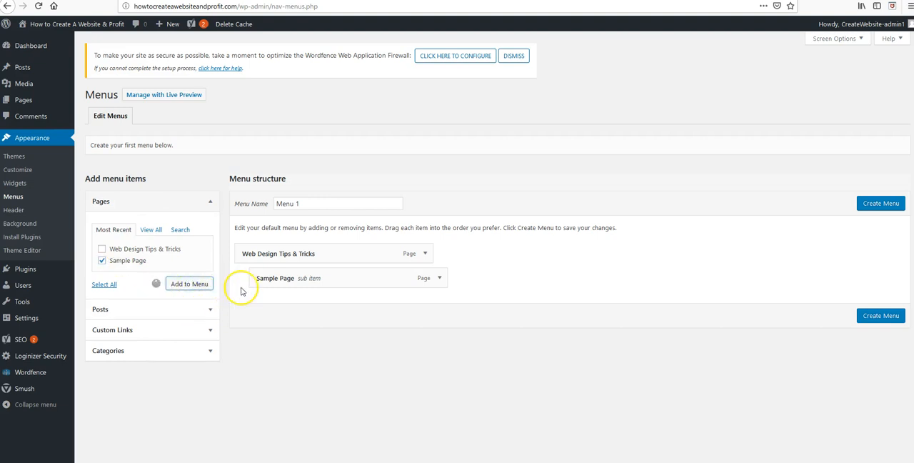
left_click_drag(264, 304, 279, 304)
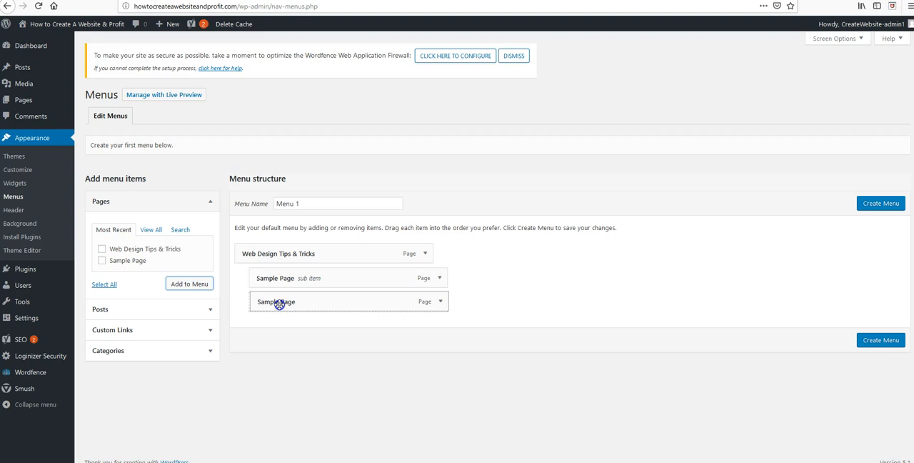
left_click_drag(279, 304, 279, 302)
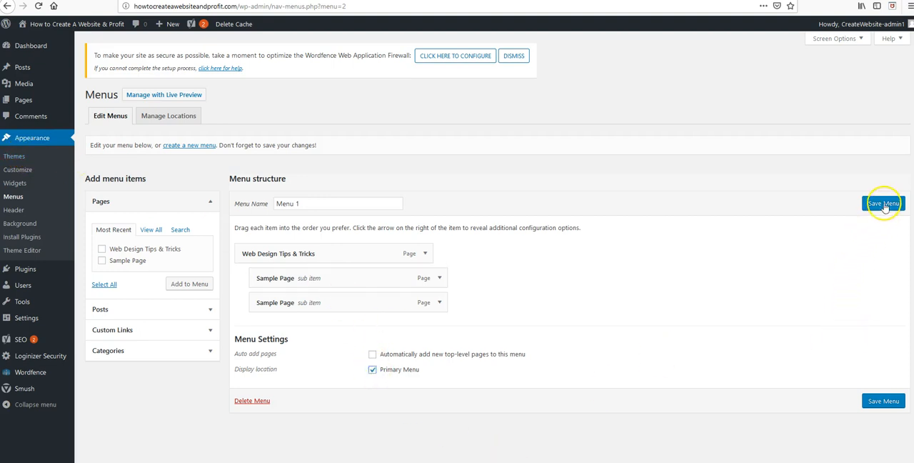
left_click(884, 204)
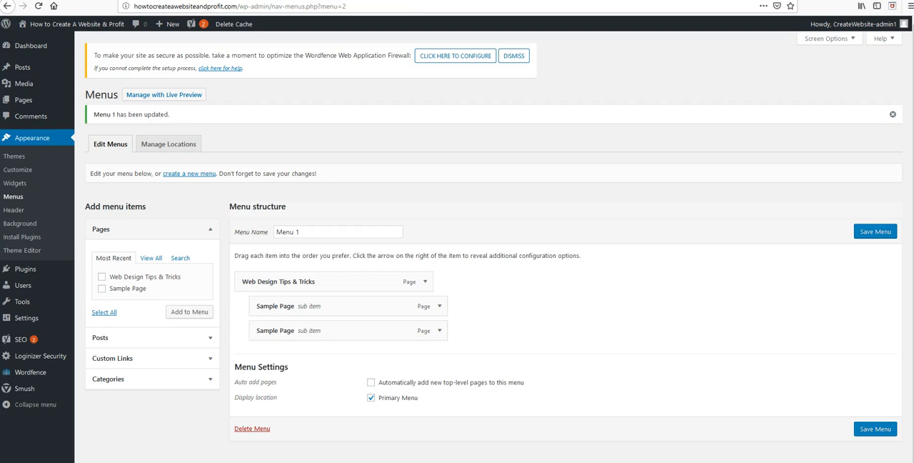
Step: Reload the live site's home page and examine the header navigation with its Web Design Tips & Tricks dropdown
left_click(400, 0)
left_click(41, 6)
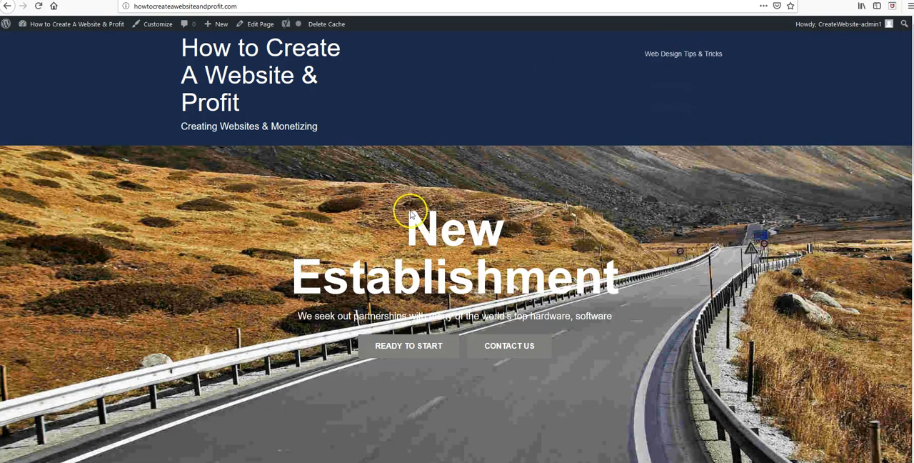
mouse_move(650, 55)
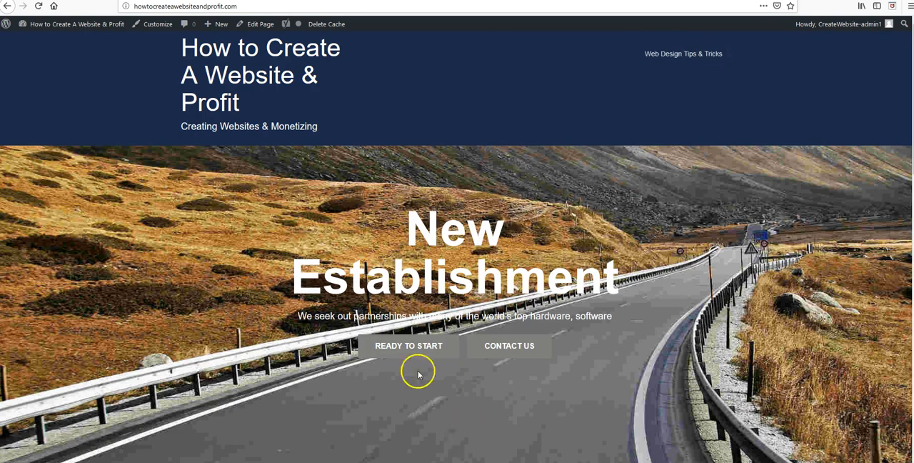
scroll(419, 370, "down", 15)
scroll(488, 354, "up", 15)
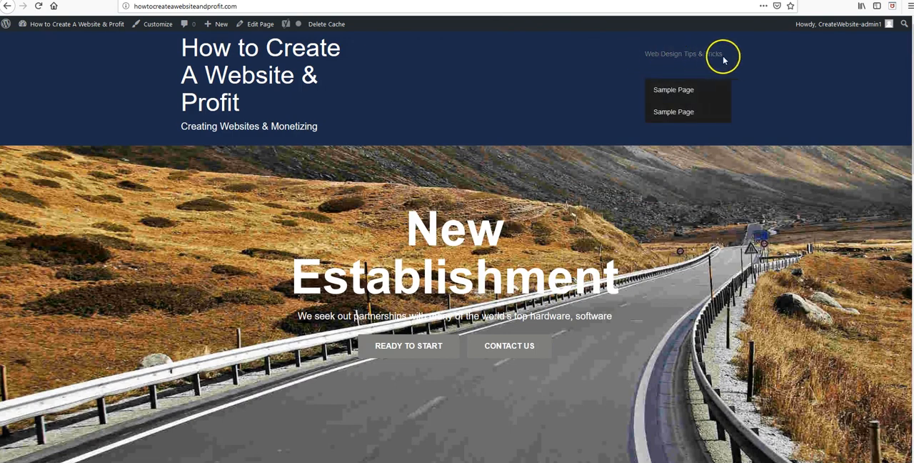
scroll(444, 266, "down", 5)
scroll(444, 266, "down", 6)
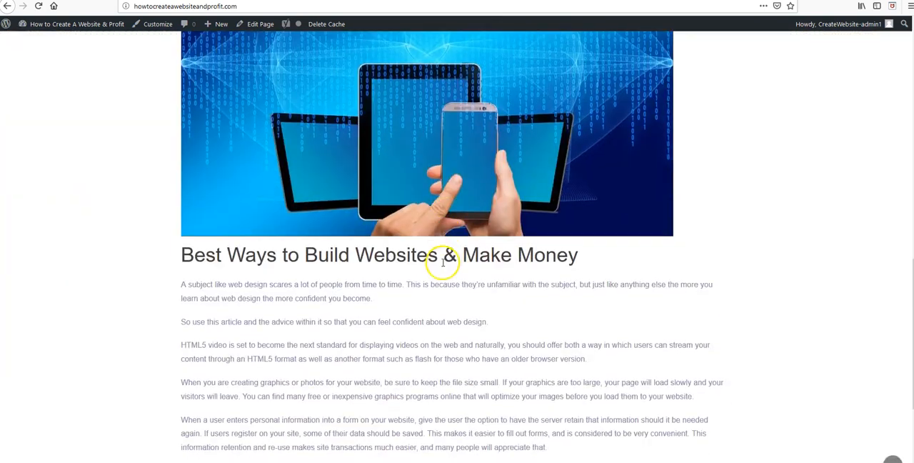
scroll(643, 214, "up", 11)
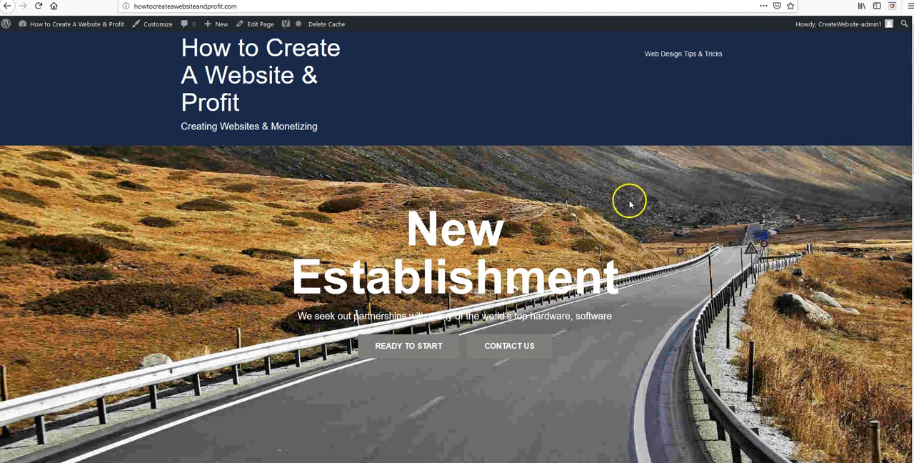
mouse_move(671, 45)
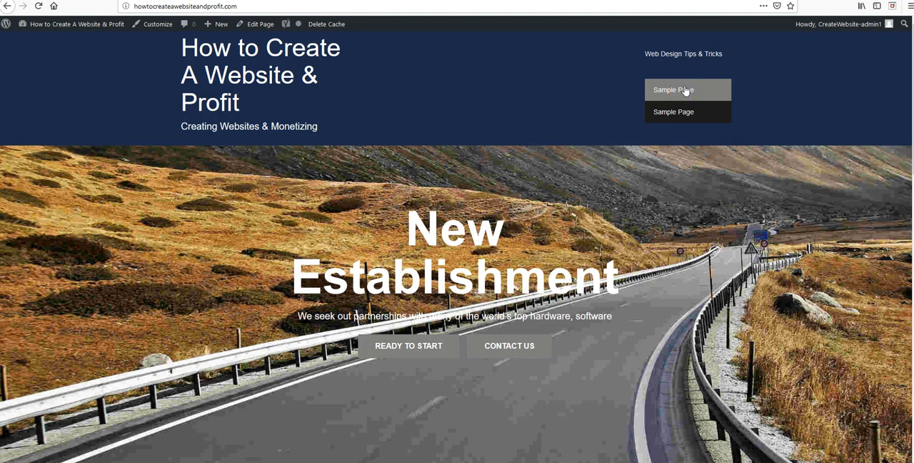
left_click(673, 118)
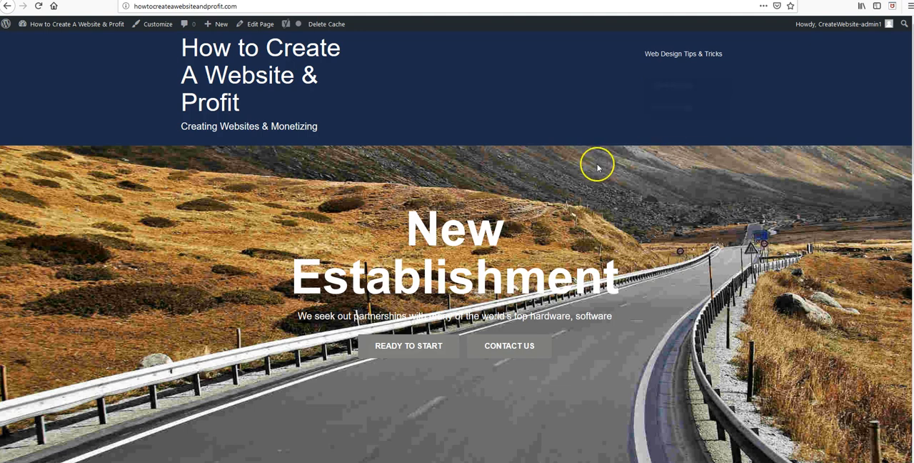
mouse_move(704, 49)
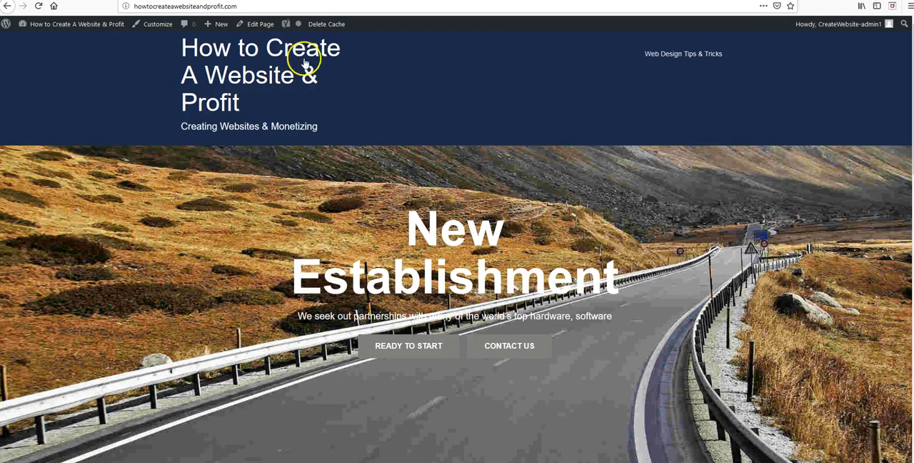
Step: Return to the menu editor and look over Menu 1's structure and settings
left_click(236, 1)
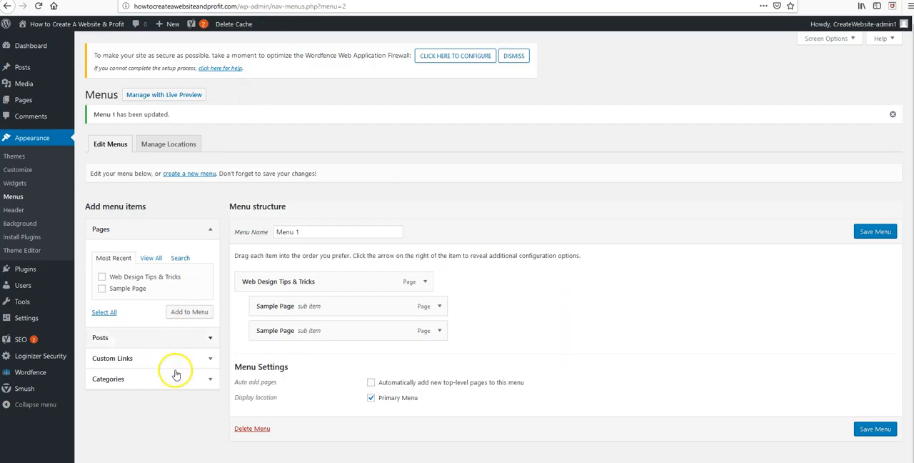
scroll(678, 371, "down", 1)
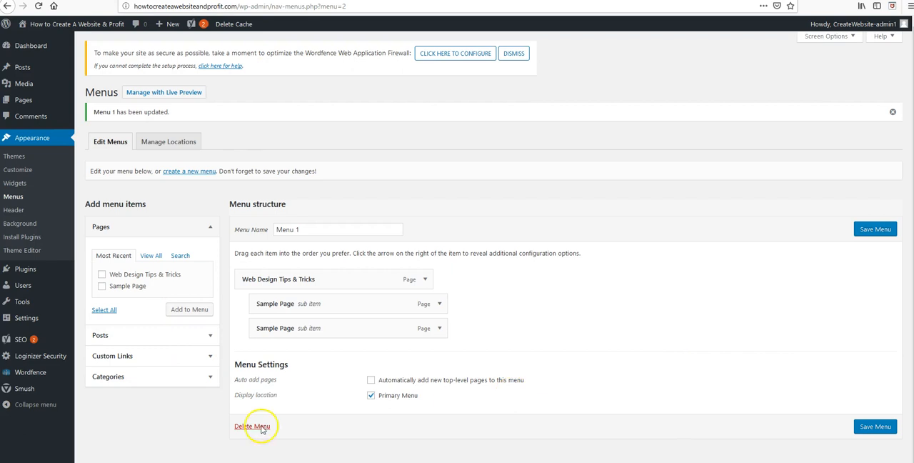